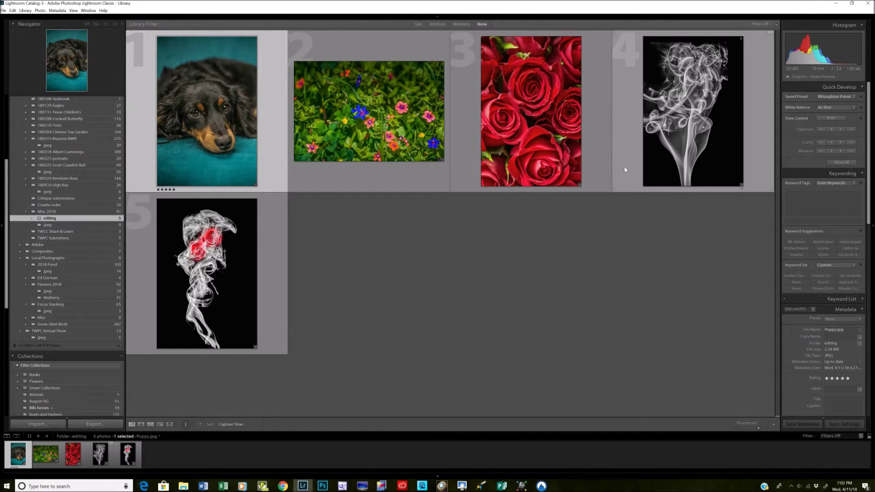
Open the puppy photo and the smoke-plume photo without roses together as layers in Photoshop.
left_click(631, 155, "ctrl")
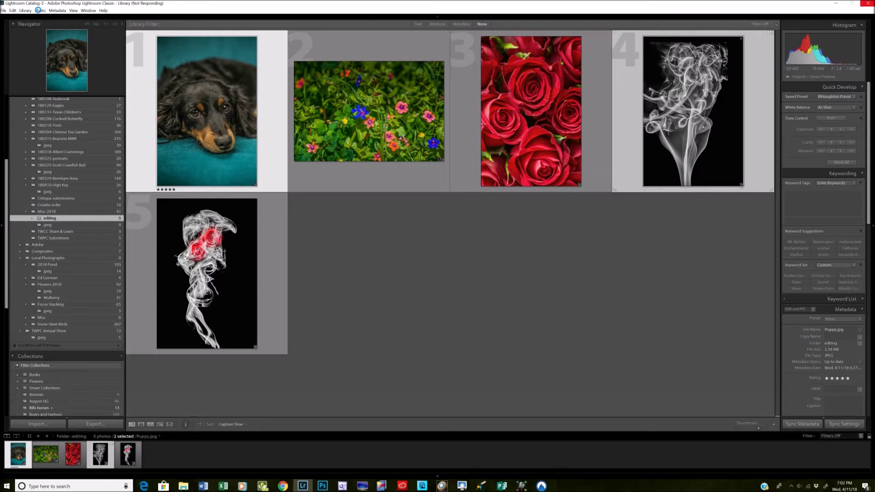
left_click(38, 11)
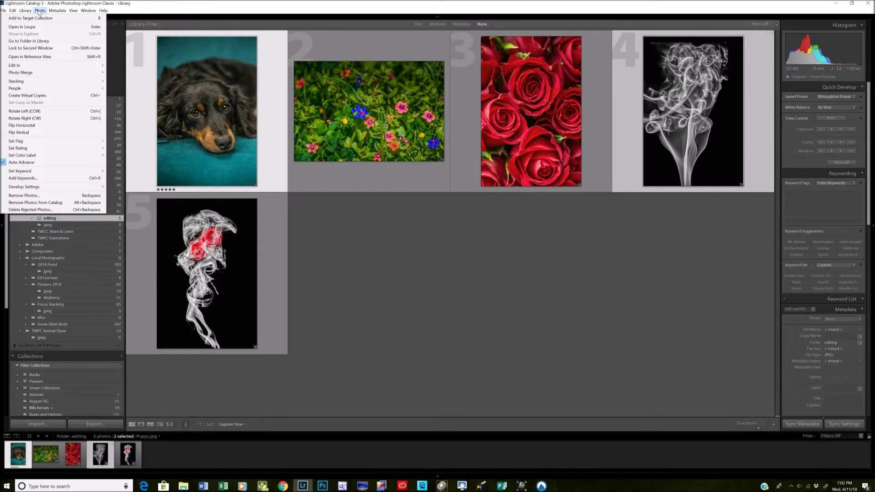
mouse_move(34, 68)
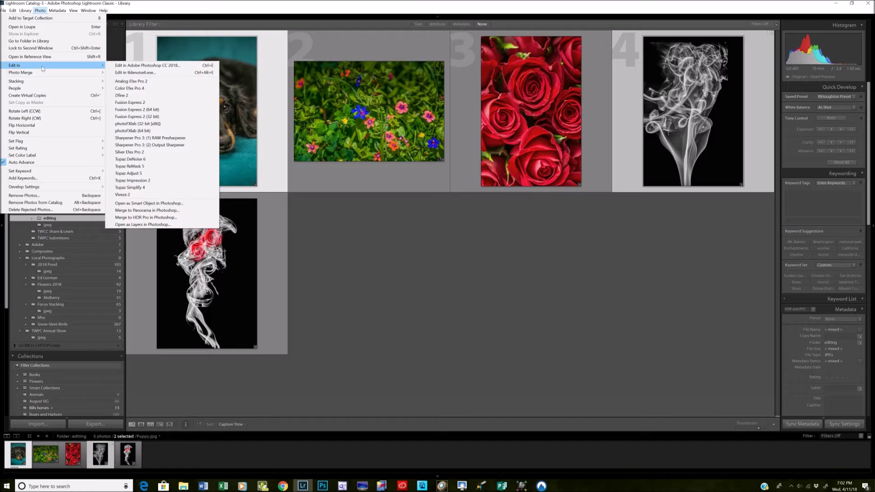
left_click(158, 225)
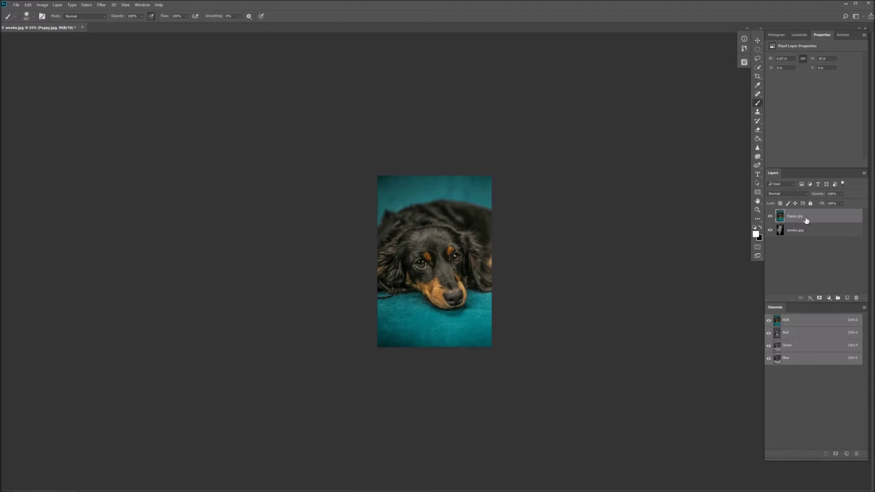
Toggle the Puppy.jpg layer's visibility to compare it with the smoke layer beneath.
left_click(770, 217)
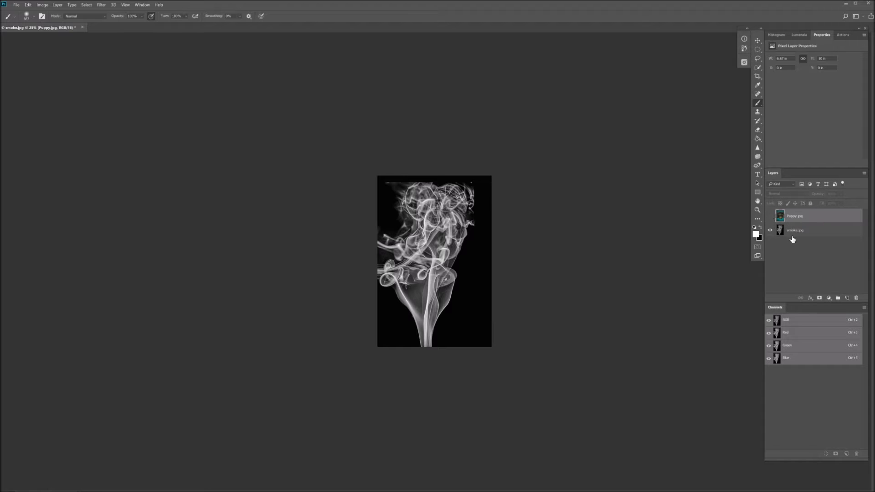
left_click(770, 217)
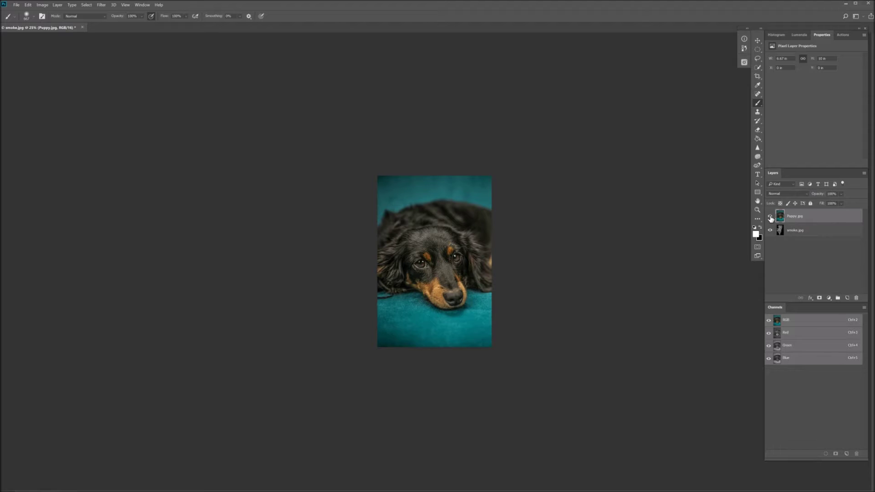
left_click(770, 216)
left_click(770, 217)
Duplicate the smoke.jpg layer and place the Puppy.jpg layer between the two smoke layers, checking the order by toggling the copy's visibility.
left_click(805, 234)
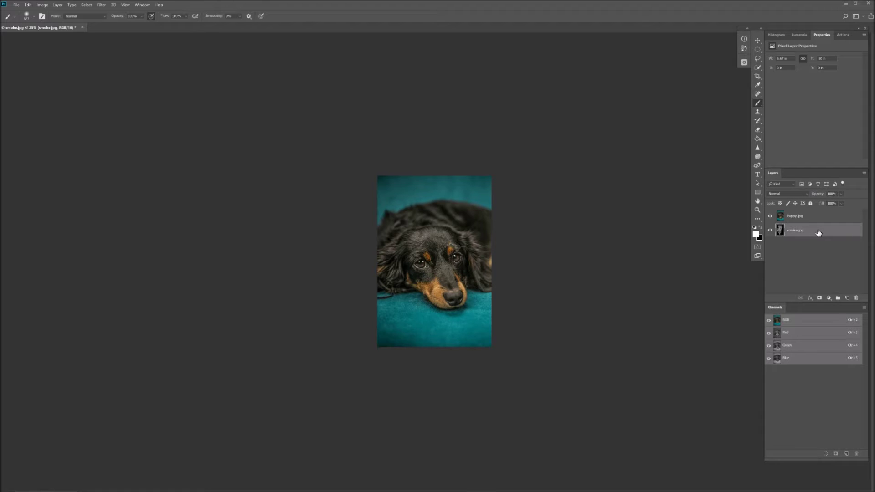
key("ctrl+j")
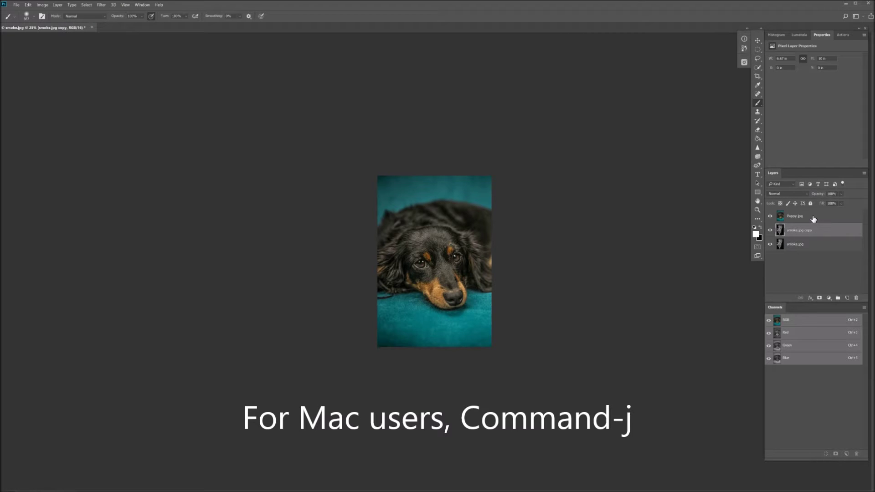
left_click(813, 219)
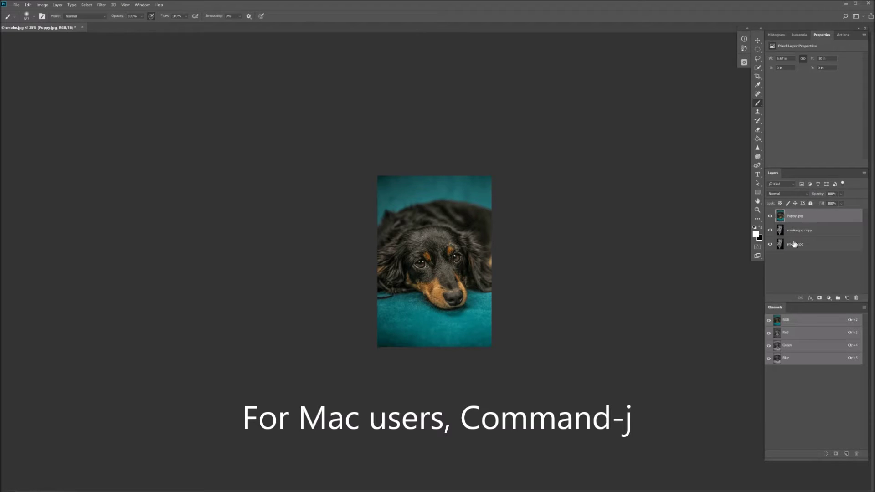
left_click_drag(813, 220, 818, 237)
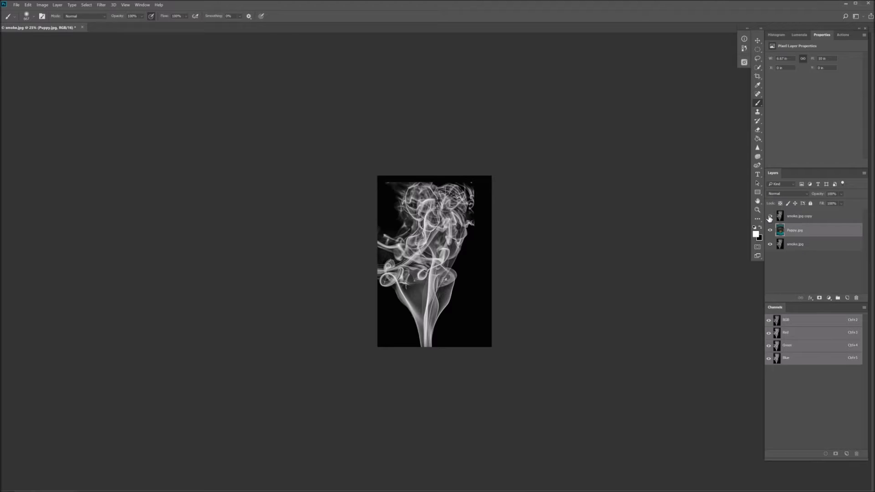
left_click(770, 217)
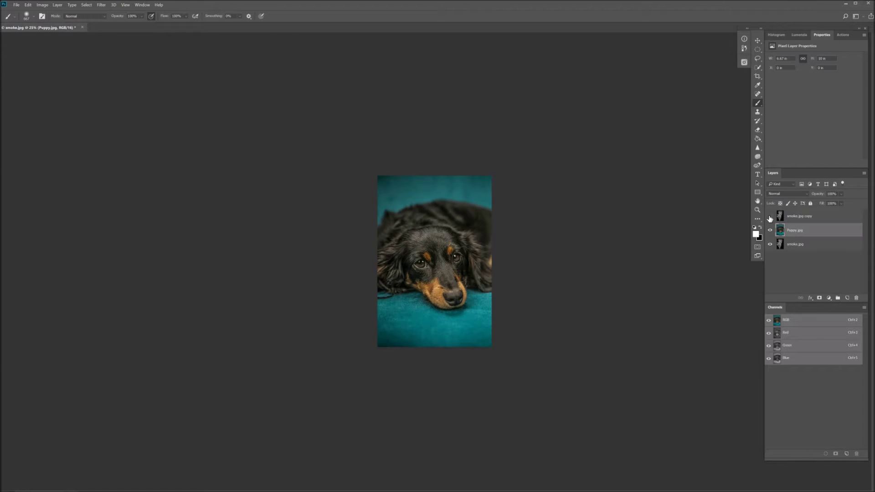
left_click(770, 218)
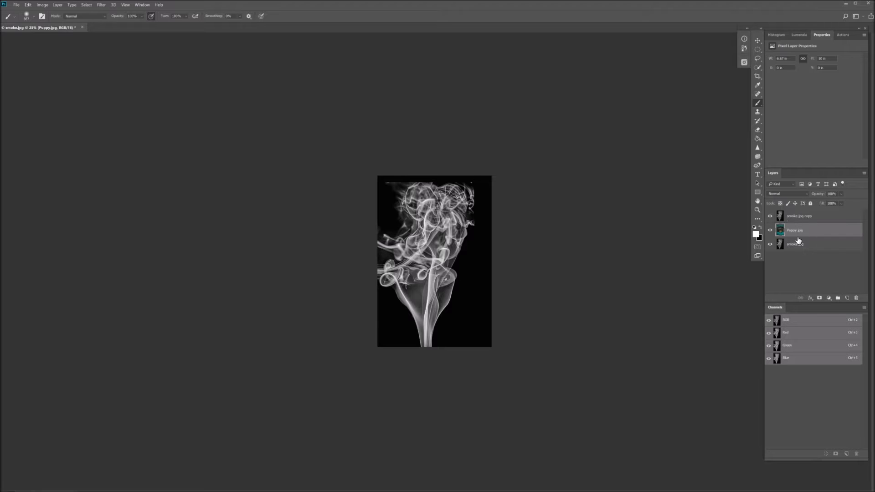
Lower the smoke.jpg copy layer's opacity to 32% to preview the puppy underneath, and restore it to 100%.
left_click(815, 217)
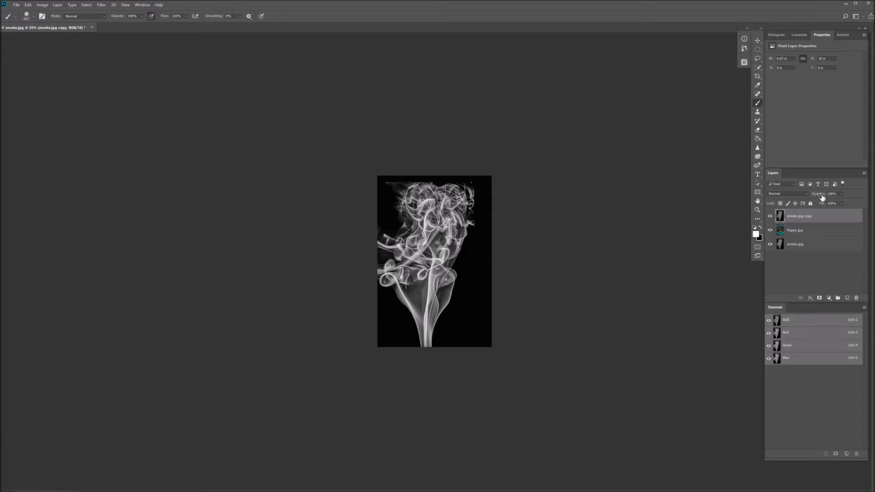
left_click_drag(822, 196, 799, 197)
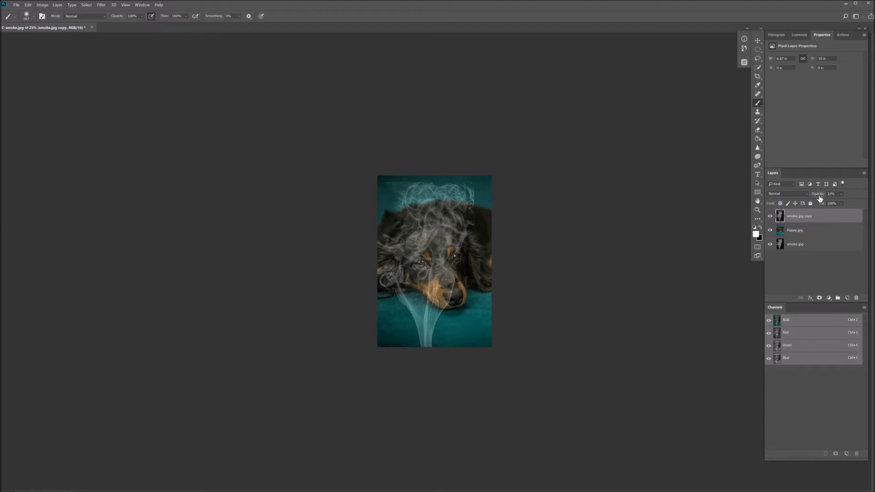
left_click_drag(816, 196, 851, 199)
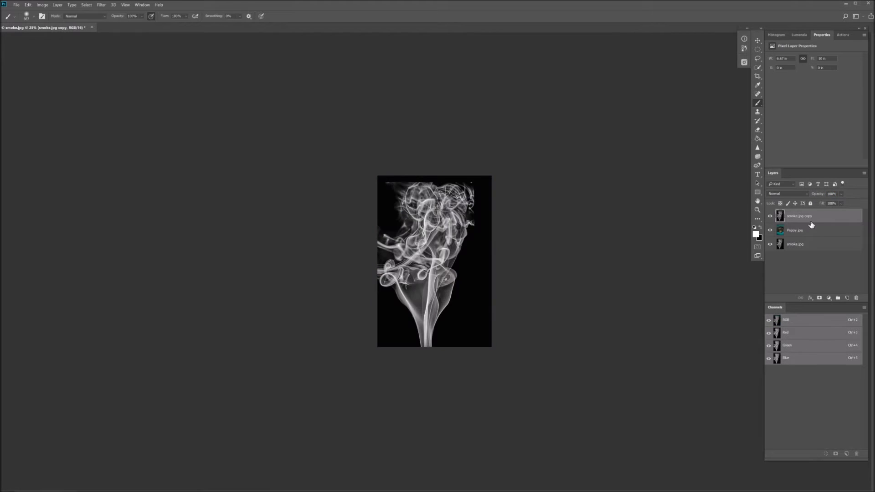
Hide the smoke.jpg copy layer and make Puppy.jpg the active layer.
left_click(770, 217)
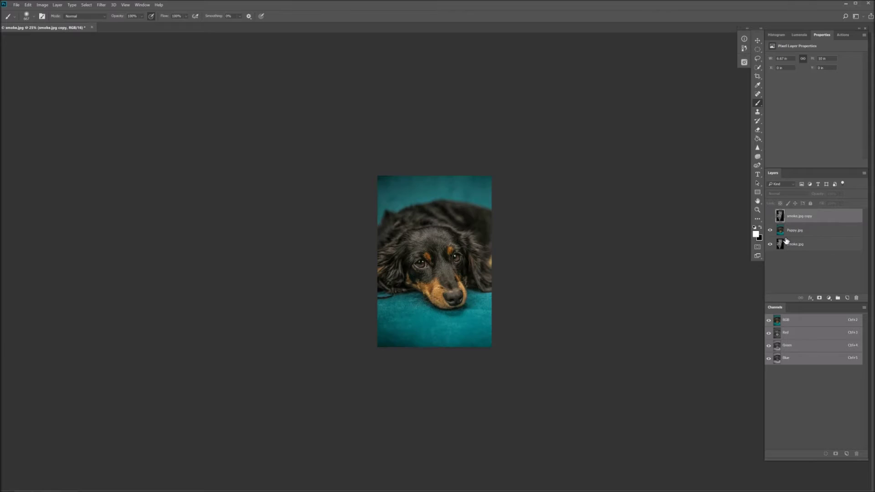
left_click(786, 232)
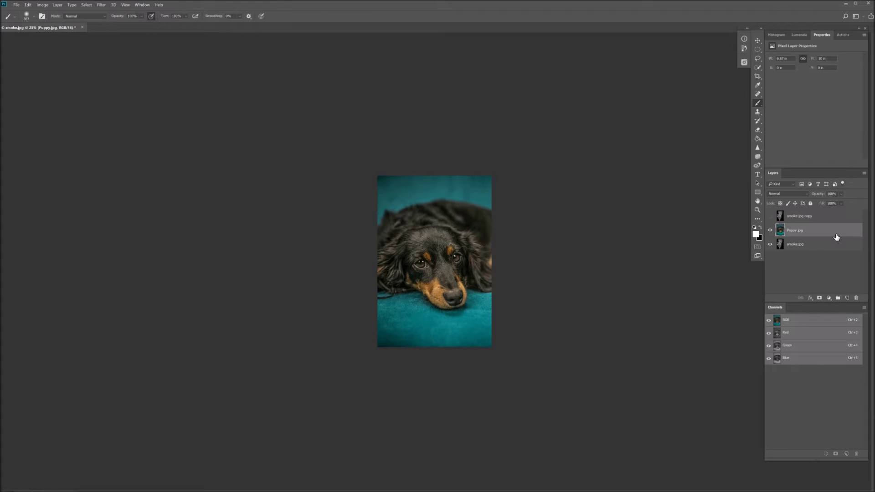
left_click(822, 218)
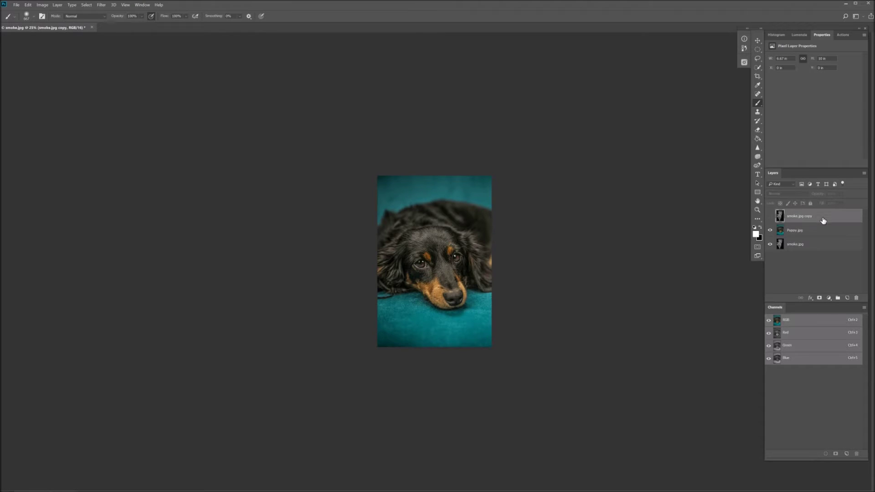
left_click(825, 230)
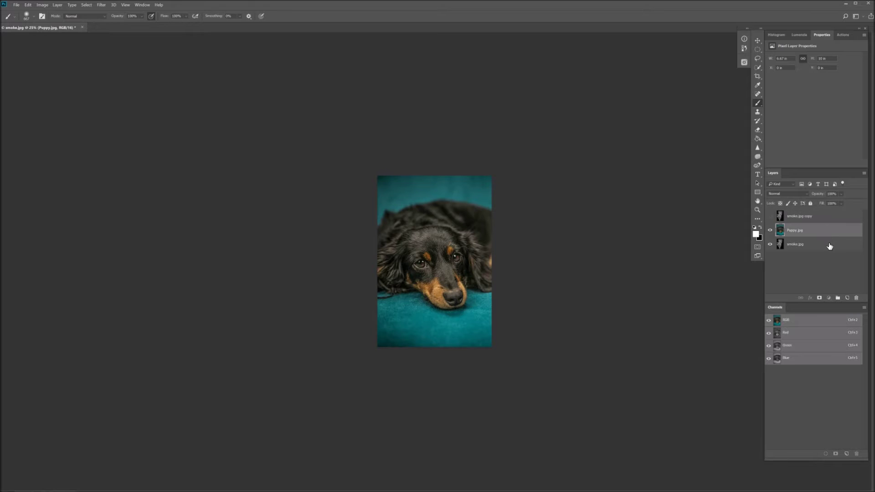
left_click(830, 246)
left_click(827, 233)
Scale the whole puppy image to about 40% with Free Transform, place it over the upper-left smoke swirls, and deselect.
key("ctrl+a")
key("ctrl+t")
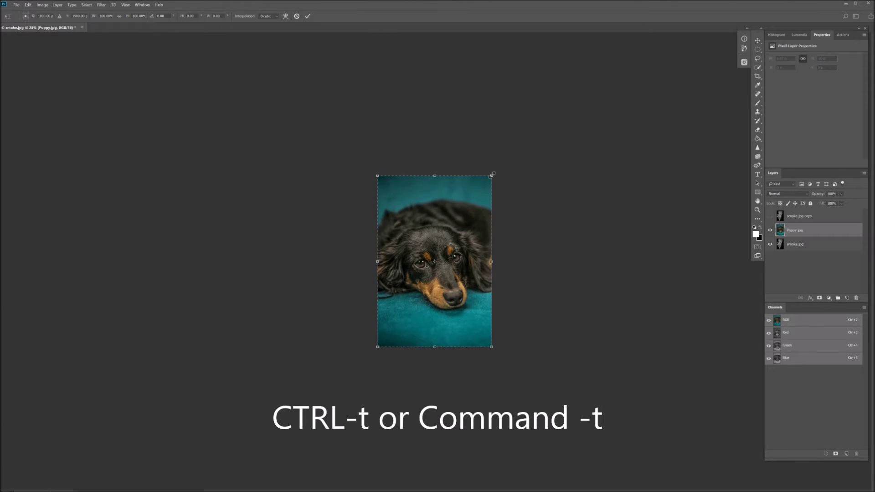
mouse_move(491, 174)
left_mouse_down()
mouse_move(482, 191)
mouse_move(493, 175)
left_mouse_up()
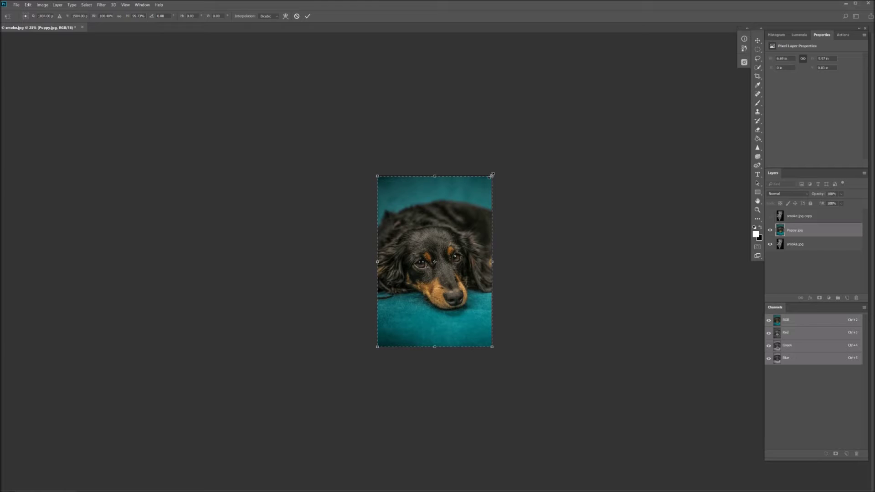
left_click_drag(492, 175, 458, 228)
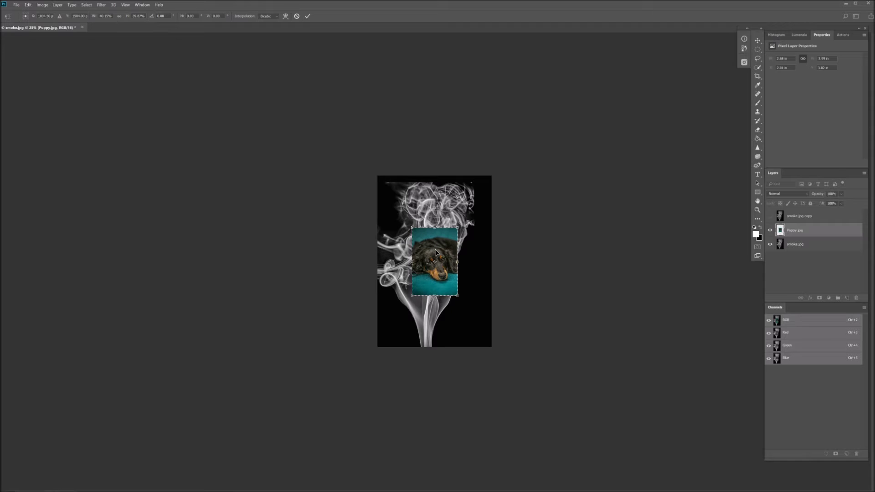
left_click_drag(438, 252, 429, 211)
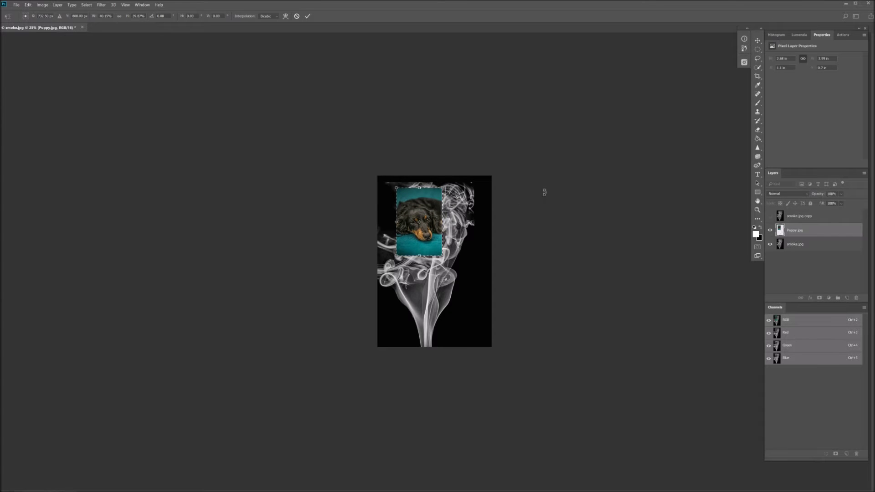
left_click(308, 17)
key("b")
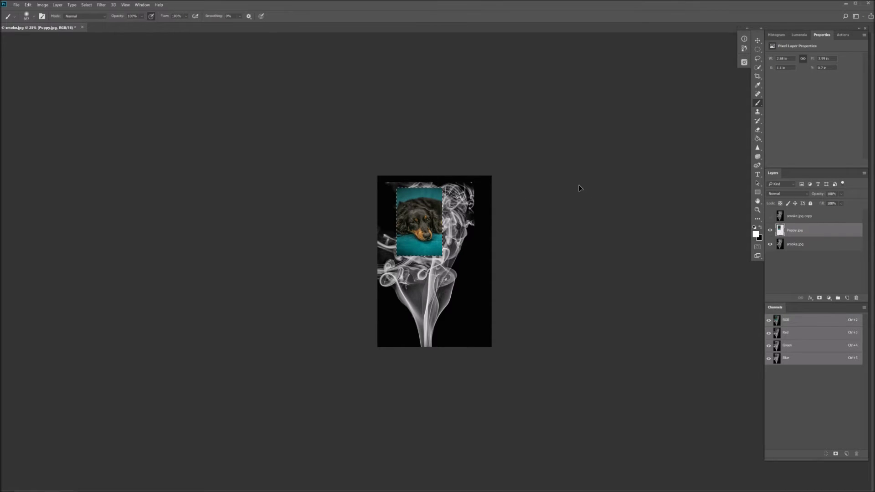
key("ctrl+d")
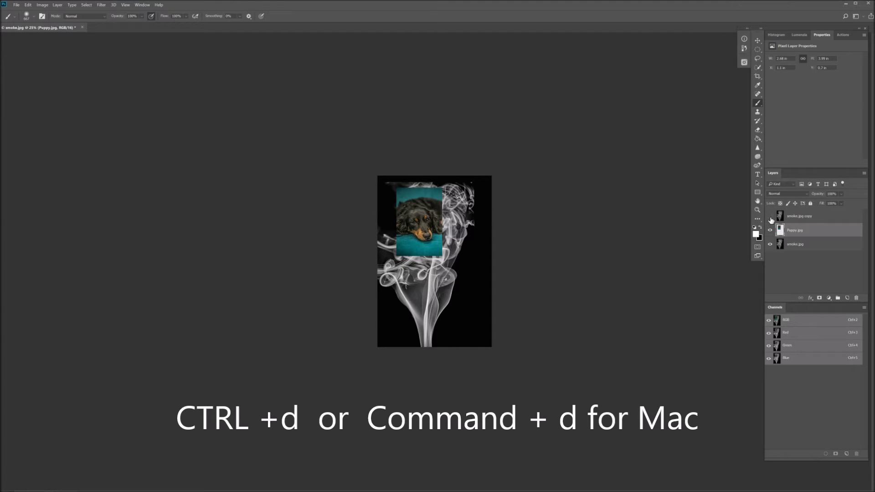
Show the smoke.jpg copy layer again and add a white layer mask to it.
left_click(770, 218)
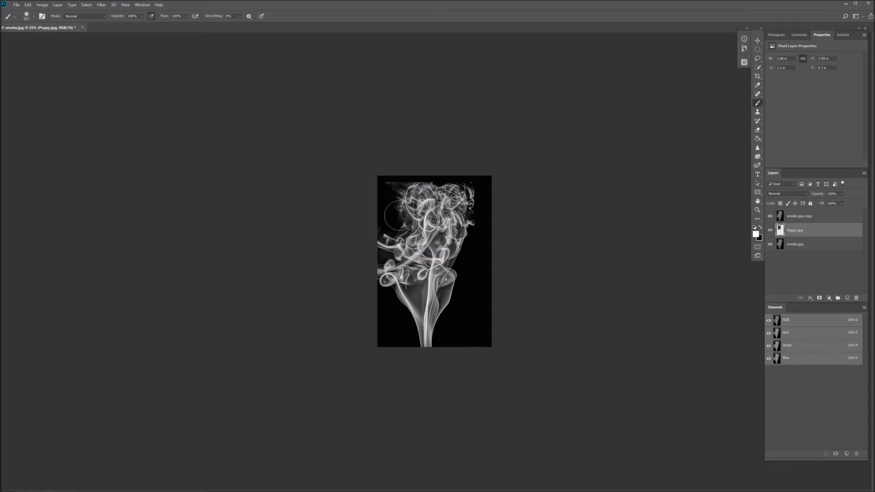
left_click(771, 220)
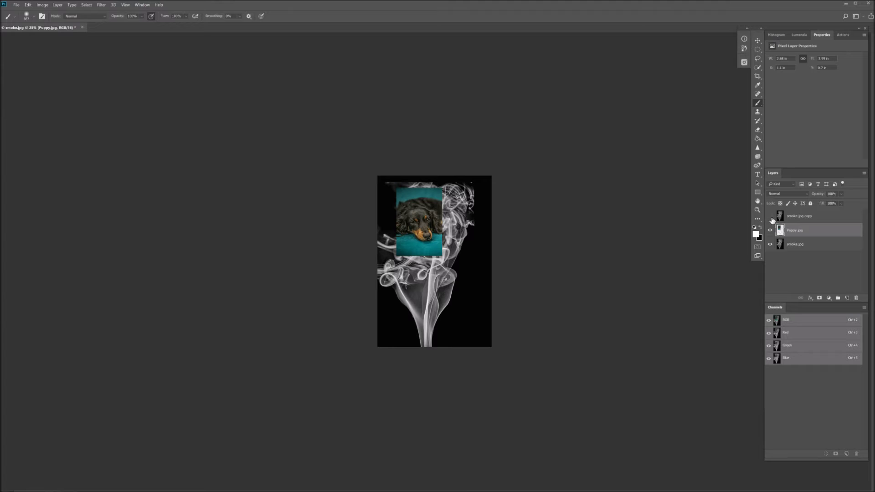
left_click(771, 217)
left_click(797, 218)
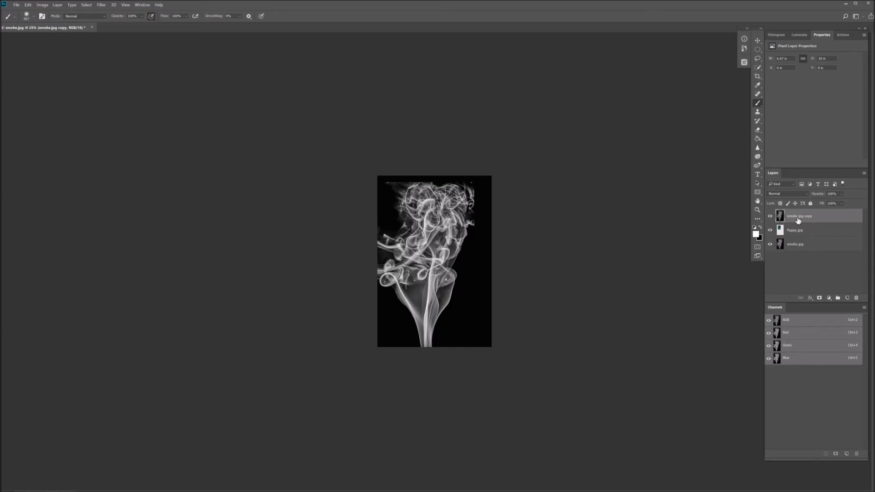
left_click(819, 299)
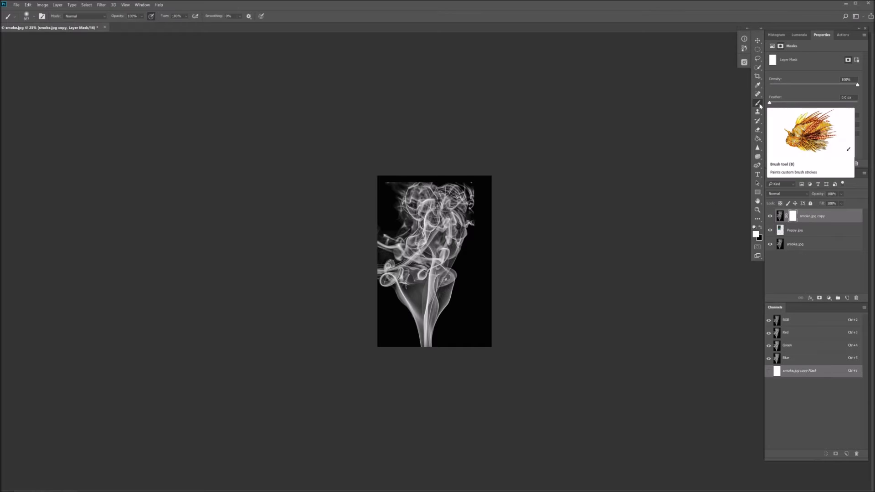
Swap the foreground and background colours repeatedly, ending with black as the foreground colour for the mask.
left_click(760, 227)
left_click(760, 228)
left_click(760, 228)
left_click(760, 228)
left_click(760, 228)
left_click(760, 228)
left_click(760, 228)
left_click(760, 228)
left_click(760, 228)
left_click(760, 228)
left_click(760, 228)
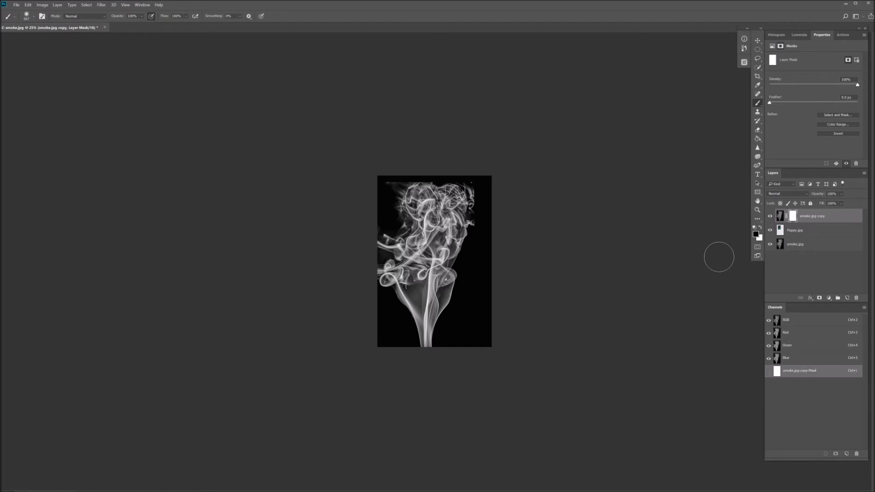
key("x")
key("x")
key("x")
key("x")
key("x")
key("x")
Brush black over the puppy area on the smoke.jpg copy's layer mask, and refill the mask with white.
left_click(779, 217)
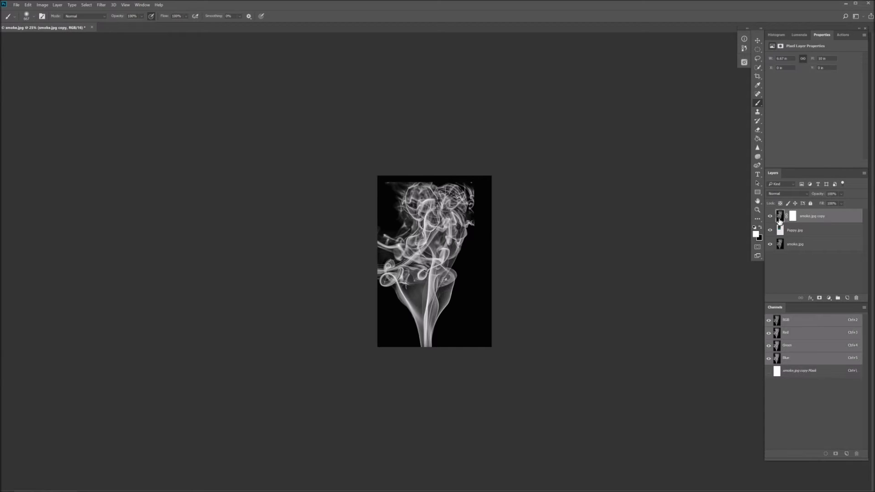
left_click(797, 231)
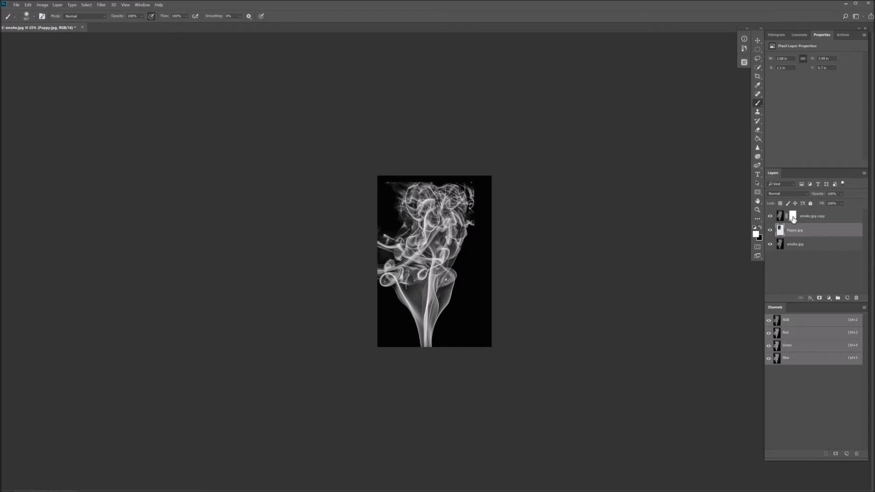
left_click(793, 219)
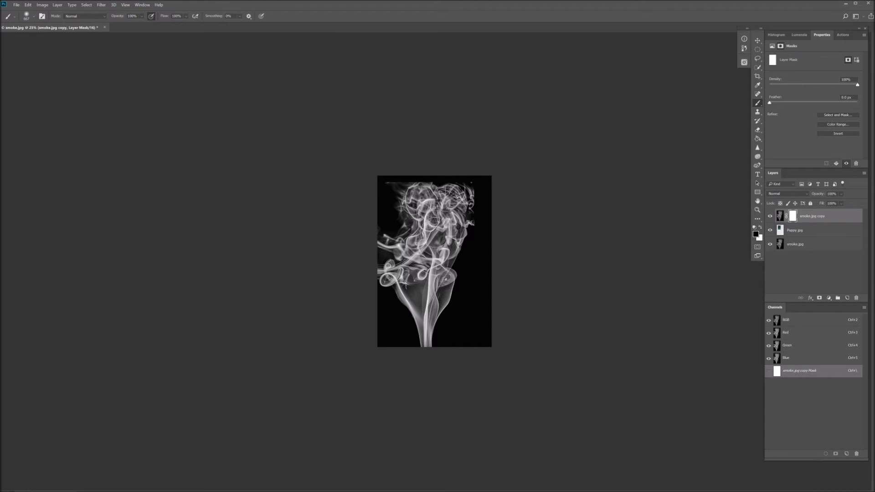
mouse_move(435, 227)
left_mouse_down()
mouse_move(410, 239)
mouse_move(417, 209)
mouse_move(410, 236)
mouse_move(404, 228)
mouse_move(422, 235)
left_mouse_up()
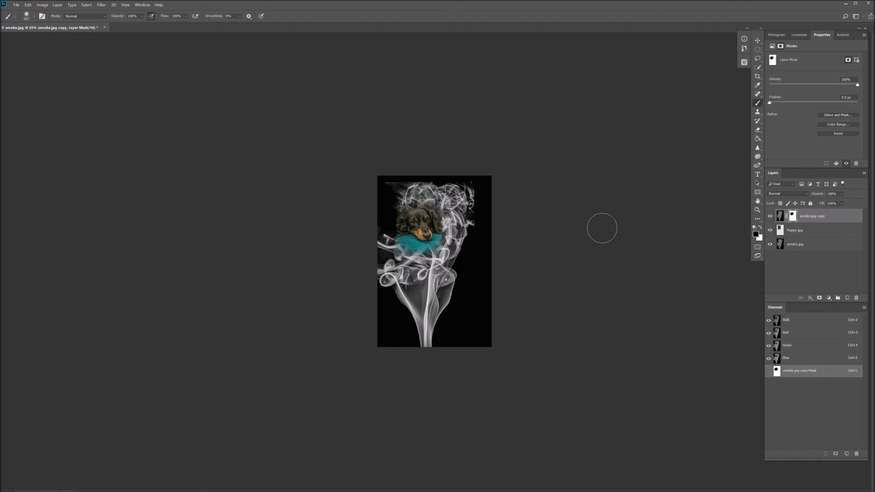
key("ctrl+BackSpace")
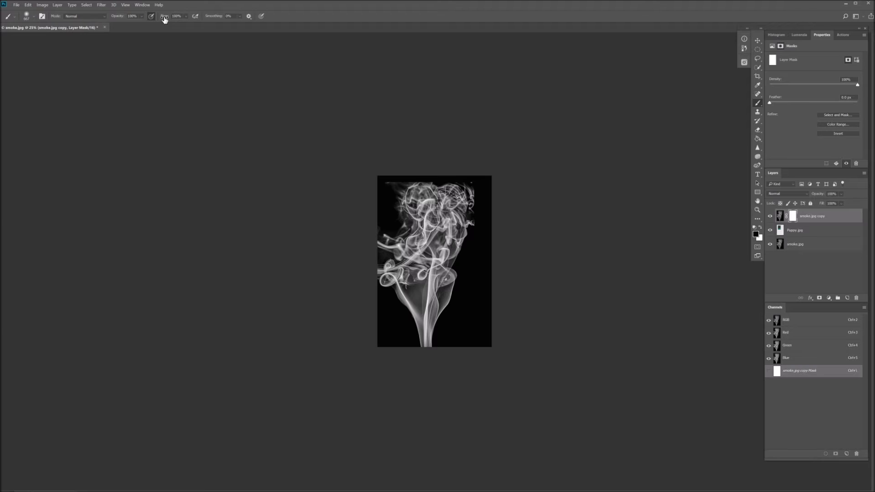
Lower the brush flow to about 20% and brush black over the puppy's face on the mask, temporarily reducing the smoke.jpg copy layer's opacity to 34%.
left_click_drag(164, 19, 139, 17)
left_click_drag(822, 195, 798, 199)
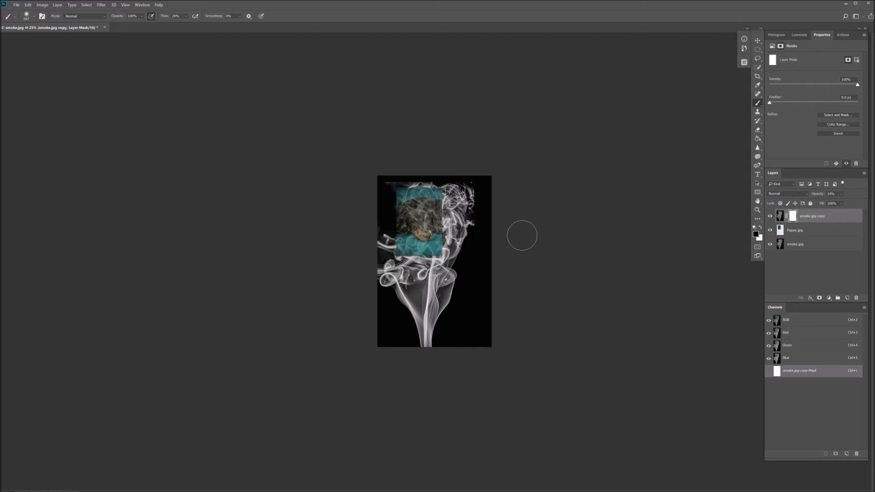
mouse_move(418, 221)
left_mouse_down()
mouse_move(433, 222)
mouse_move(420, 222)
left_mouse_up()
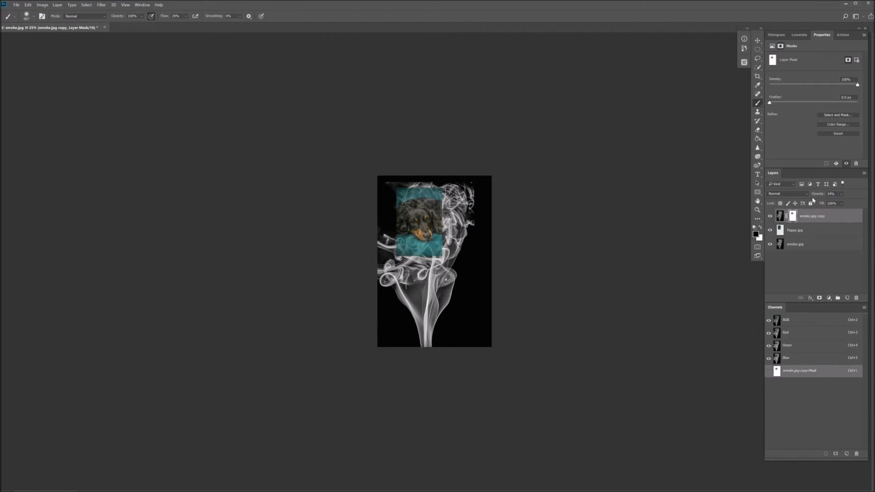
left_click_drag(818, 196, 855, 197)
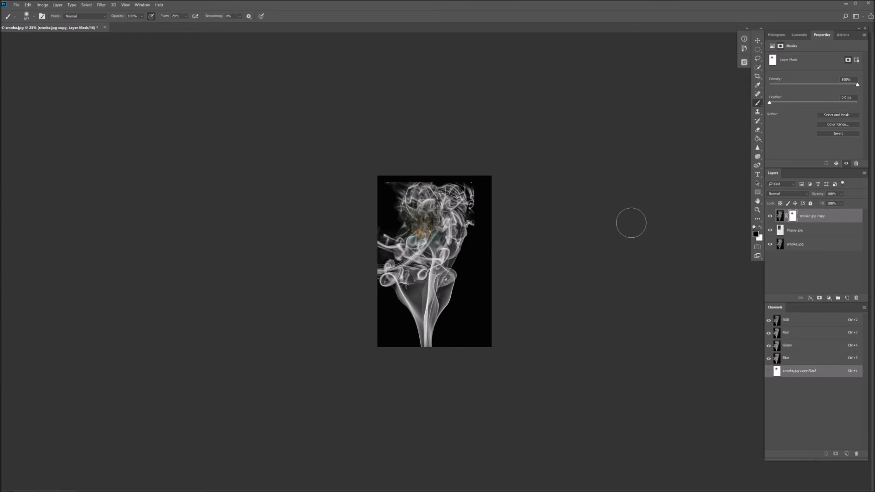
Shrink the brush and paint black on the smoke.jpg copy mask over the puppy's eyes, muzzle and both ears to reveal the whole head.
left_click(757, 210)
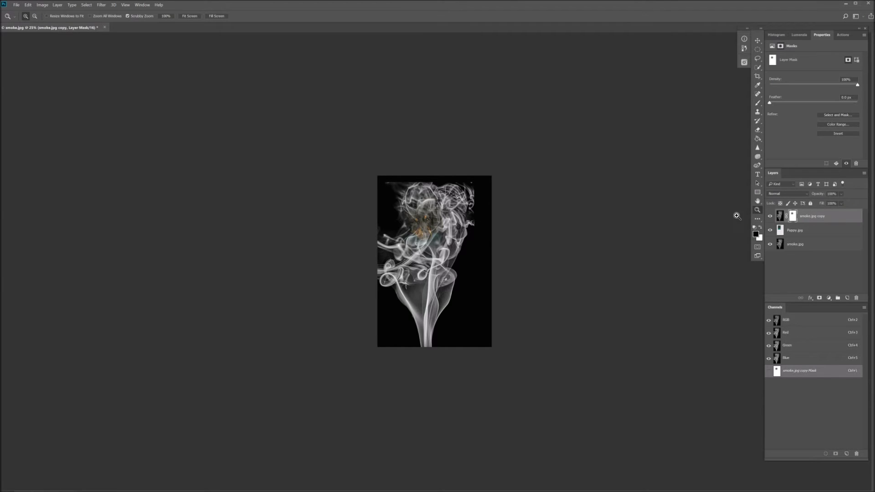
left_click(458, 261)
left_click(456, 260)
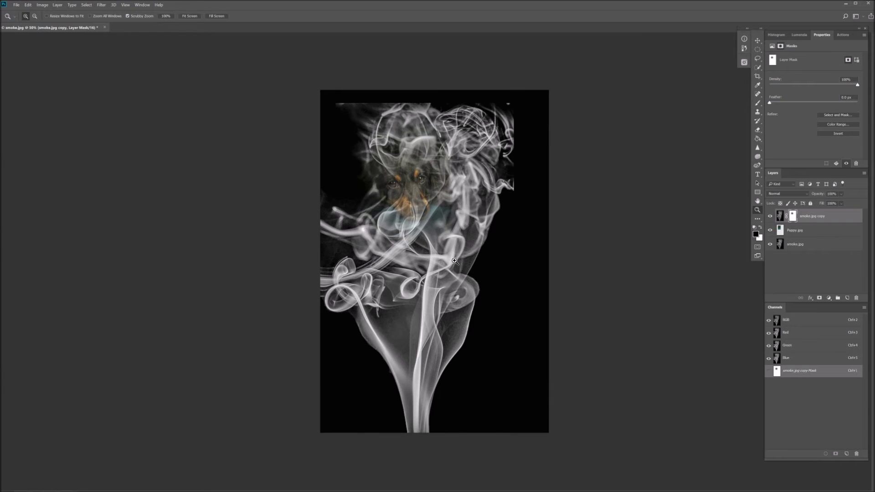
left_click(454, 260)
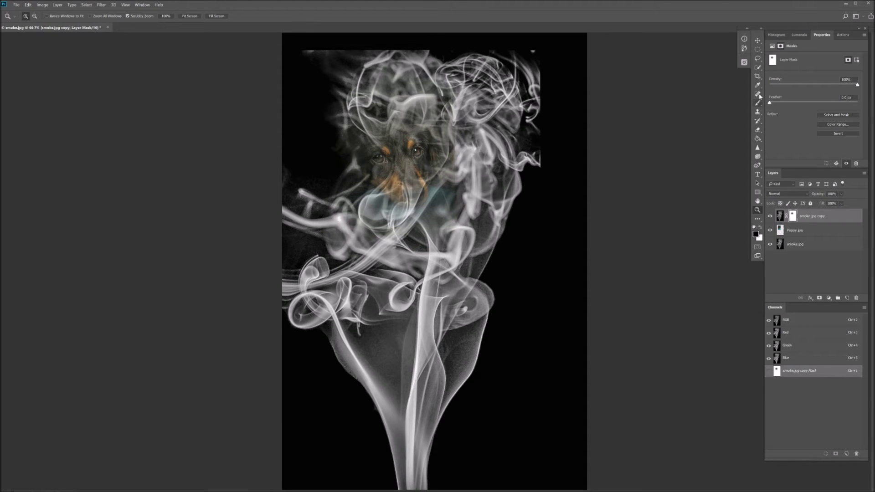
left_click(758, 103)
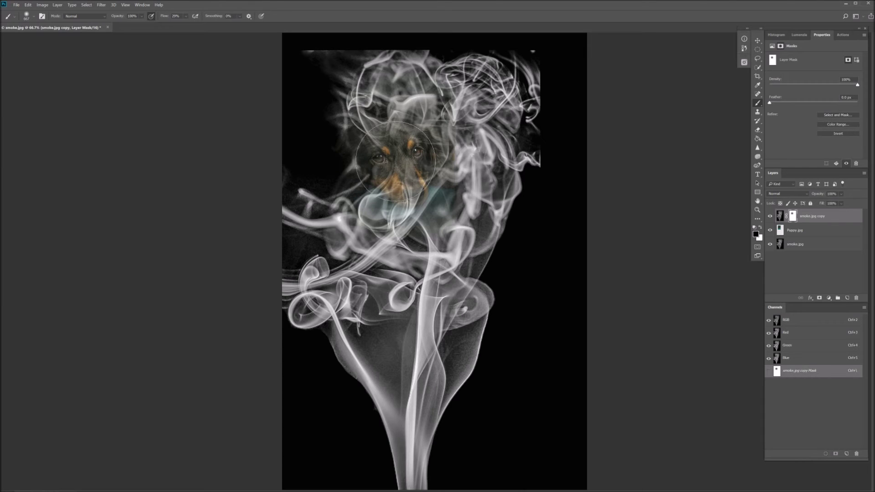
key("bracketleft")
key("bracketleft")
key("bracketleft")
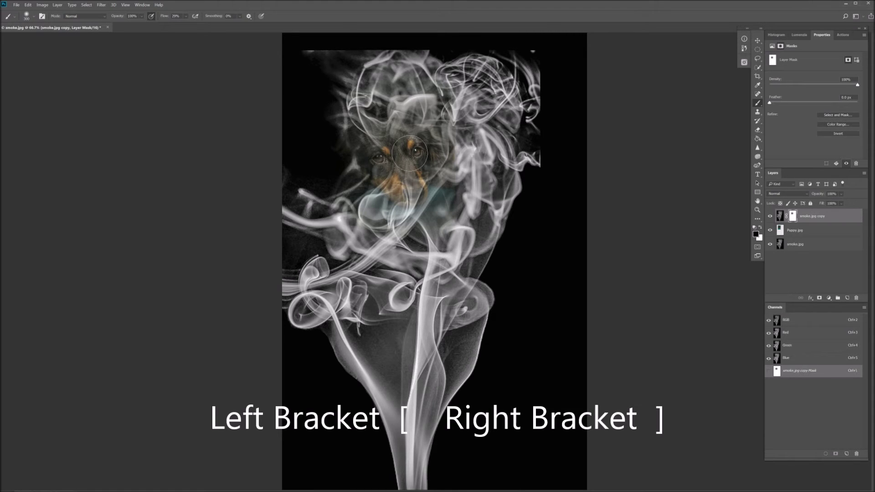
mouse_move(391, 155)
left_mouse_down()
mouse_move(422, 155)
mouse_move(384, 153)
mouse_move(396, 159)
mouse_move(360, 135)
mouse_move(368, 160)
mouse_move(349, 152)
mouse_move(357, 144)
mouse_move(351, 158)
mouse_move(374, 195)
mouse_move(394, 199)
mouse_move(410, 180)
left_mouse_up()
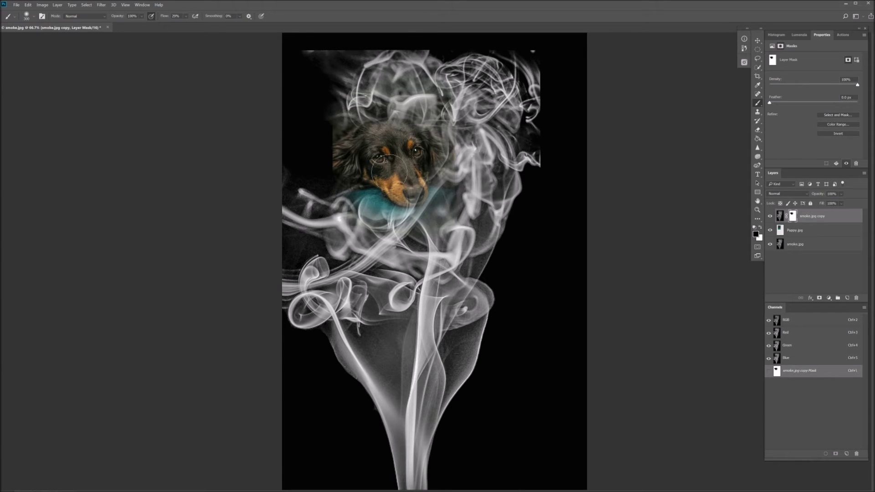
mouse_move(398, 187)
left_mouse_down()
mouse_move(421, 190)
mouse_move(430, 168)
mouse_move(442, 168)
mouse_move(428, 151)
mouse_move(432, 138)
mouse_move(388, 127)
mouse_move(397, 130)
mouse_move(350, 143)
mouse_move(359, 178)
left_mouse_up()
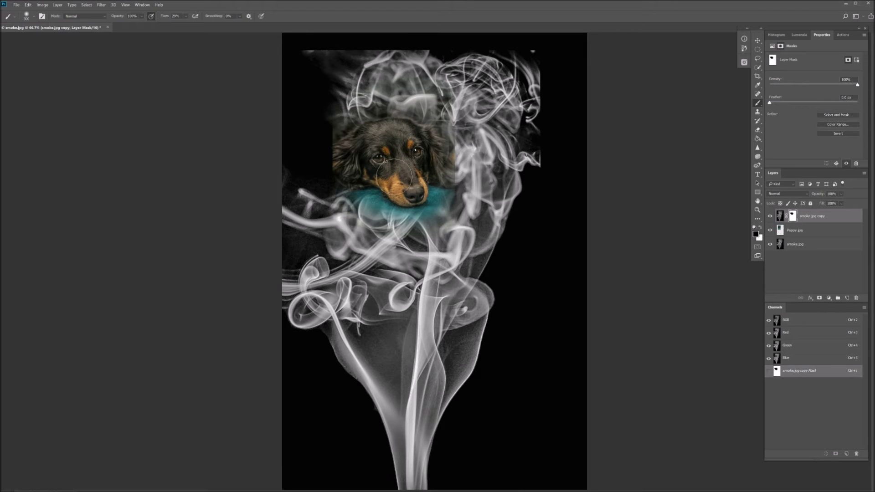
mouse_move(415, 190)
left_mouse_down()
mouse_move(420, 169)
mouse_move(441, 159)
mouse_move(432, 150)
mouse_move(440, 167)
mouse_move(466, 176)
mouse_move(429, 136)
mouse_move(385, 122)
mouse_move(373, 128)
mouse_move(453, 160)
left_mouse_up()
mouse_move(363, 160)
left_mouse_down()
mouse_move(333, 155)
mouse_move(335, 140)
mouse_move(347, 143)
left_mouse_up()
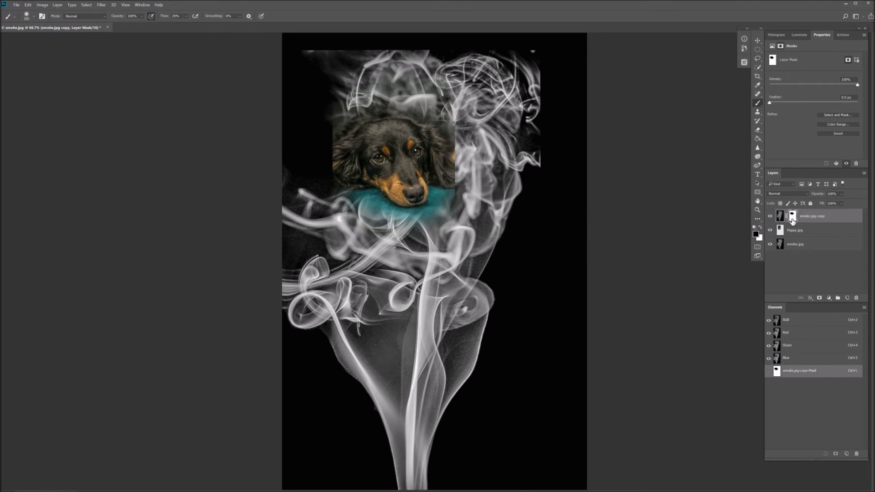
Paint white on the mask around the ears, the top of the head and the teal area below the muzzle to bring back the smoke.
left_click(761, 228)
mouse_move(463, 168)
left_mouse_down()
mouse_move(463, 126)
mouse_move(451, 122)
mouse_move(462, 149)
left_mouse_up()
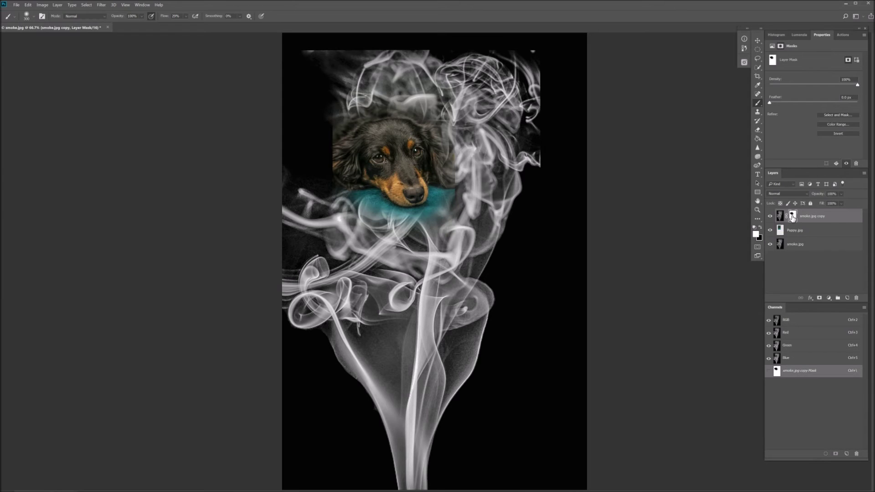
mouse_move(462, 169)
left_mouse_down()
mouse_move(469, 180)
mouse_move(460, 155)
left_mouse_up()
left_click_drag(448, 118, 403, 103)
mouse_move(343, 112)
left_mouse_down()
mouse_move(326, 137)
mouse_move(328, 160)
mouse_move(334, 109)
mouse_move(419, 109)
left_mouse_up()
mouse_move(348, 178)
left_mouse_down()
mouse_move(376, 215)
mouse_move(423, 224)
mouse_move(444, 193)
mouse_move(445, 208)
mouse_move(430, 227)
mouse_move(360, 198)
left_mouse_up()
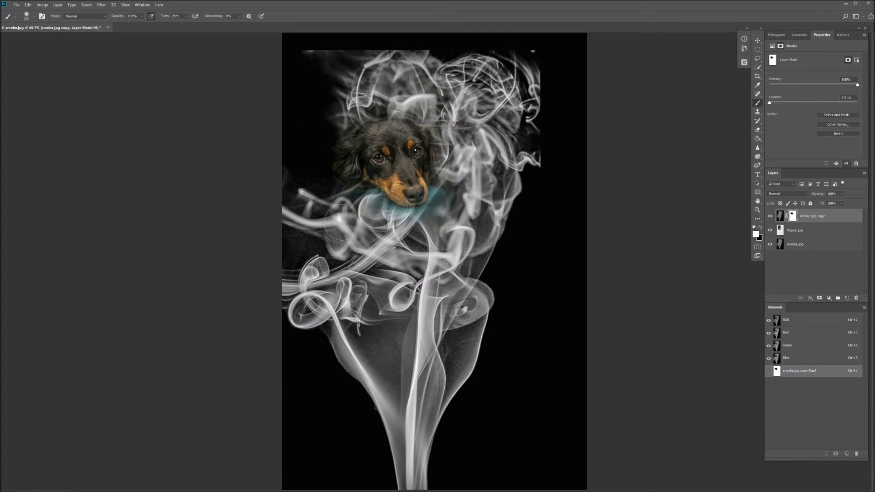
mouse_move(416, 240)
left_mouse_down()
mouse_move(404, 208)
mouse_move(370, 191)
mouse_move(426, 205)
mouse_move(445, 200)
mouse_move(441, 208)
left_mouse_up()
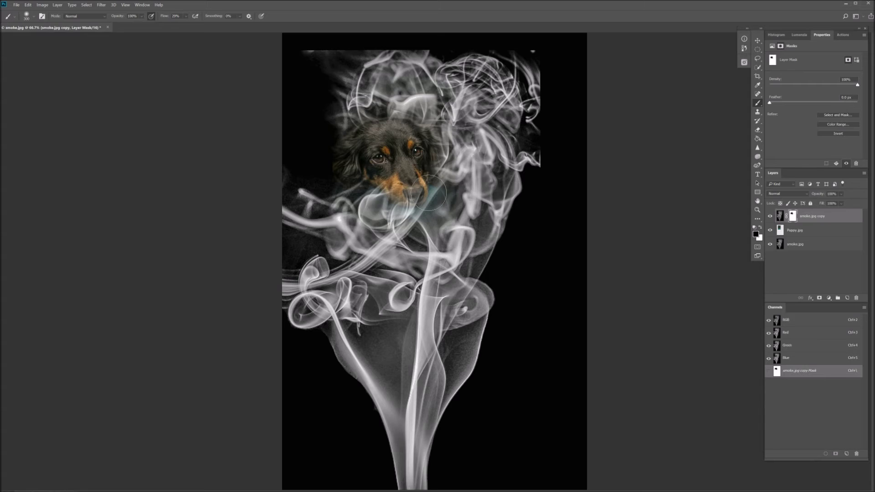
Brush black over the puppy's muzzle and face on the mask, and paint white over the forehead with a smaller brush.
mouse_move(409, 184)
left_mouse_down()
mouse_move(394, 145)
mouse_move(384, 157)
mouse_move(408, 163)
mouse_move(346, 164)
mouse_move(360, 161)
left_mouse_up()
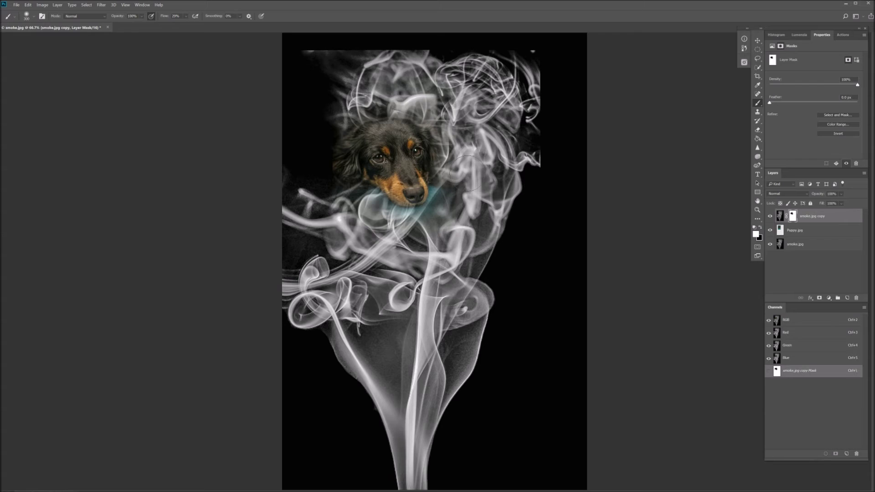
right_click(490, 187, "alt")
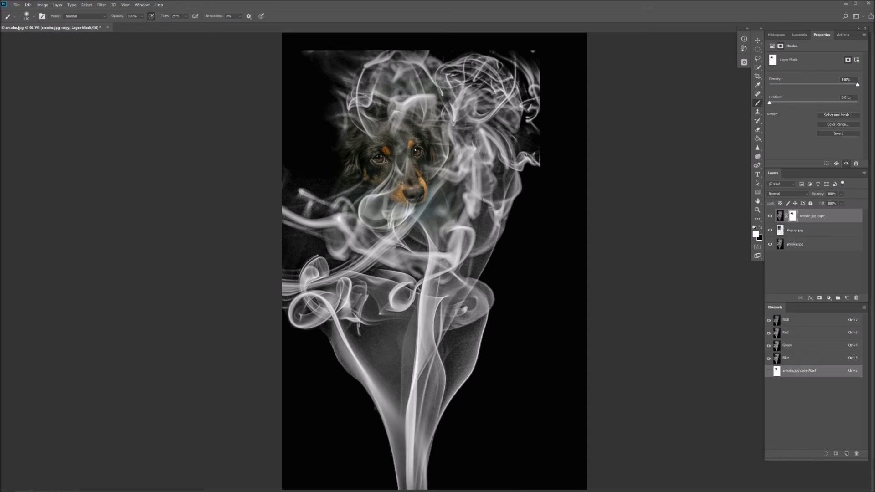
mouse_move(416, 131)
left_mouse_down()
mouse_move(403, 153)
mouse_move(396, 134)
mouse_move(406, 110)
left_mouse_up()
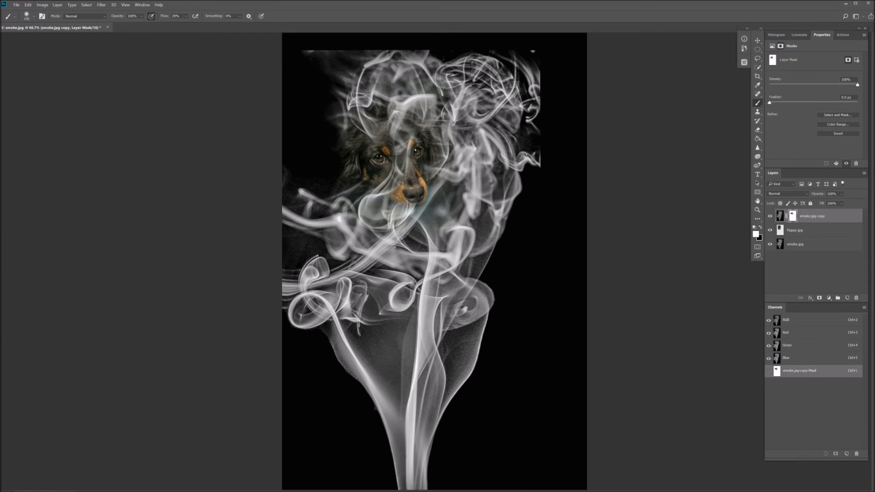
Brush black on the mask between the puppy's eyes and over the lower edge of the muzzle to thin the smoke there.
key("x")
mouse_move(400, 157)
left_mouse_down()
mouse_move(406, 142)
mouse_move(395, 132)
left_mouse_up()
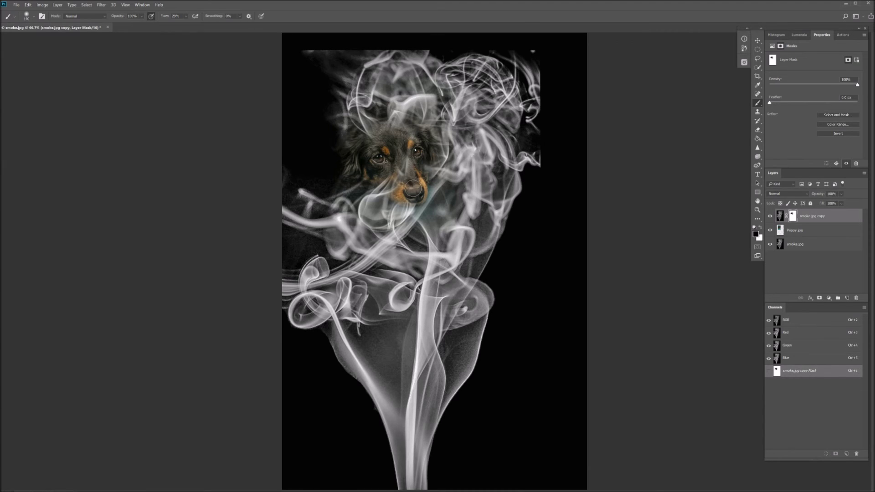
left_click_drag(407, 198, 414, 199)
Paint white on the mask over the teal background beside the muzzle and along the chin, keeping white as the foreground colour.
key("x")
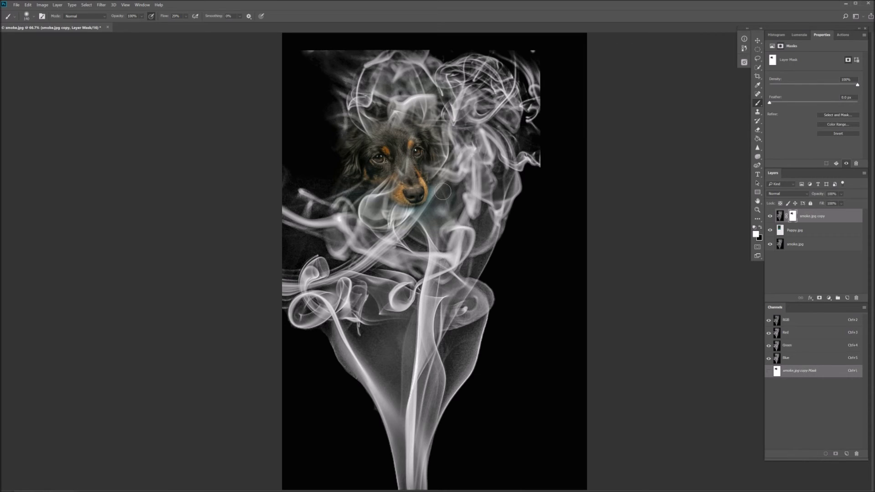
left_click_drag(445, 191, 434, 189)
left_click_drag(406, 207, 413, 205)
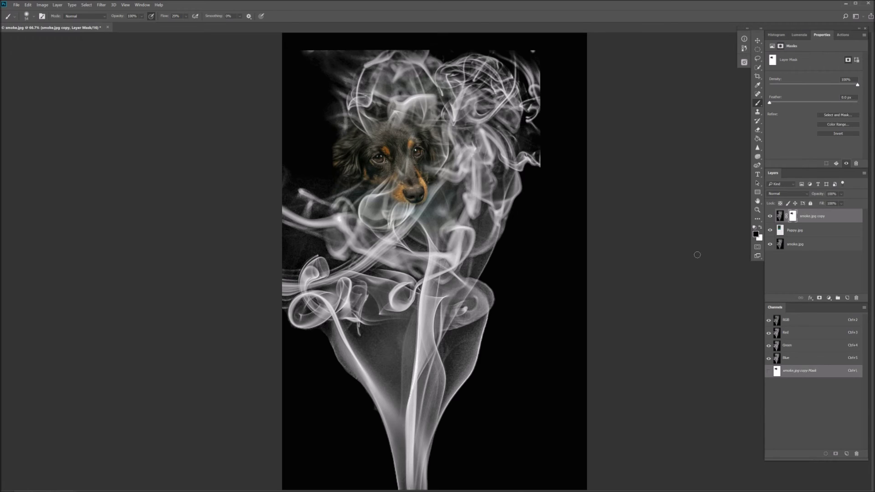
key("x")
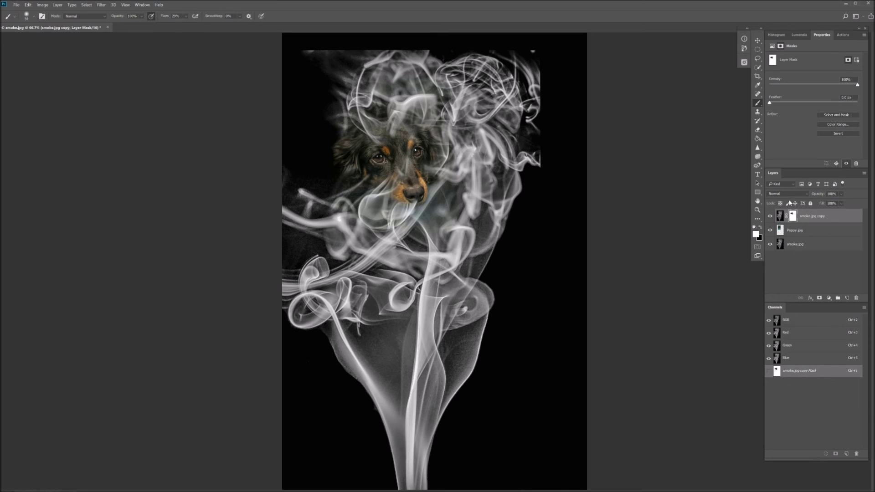
Merge all visible layers into a single layer.
left_click(57, 5)
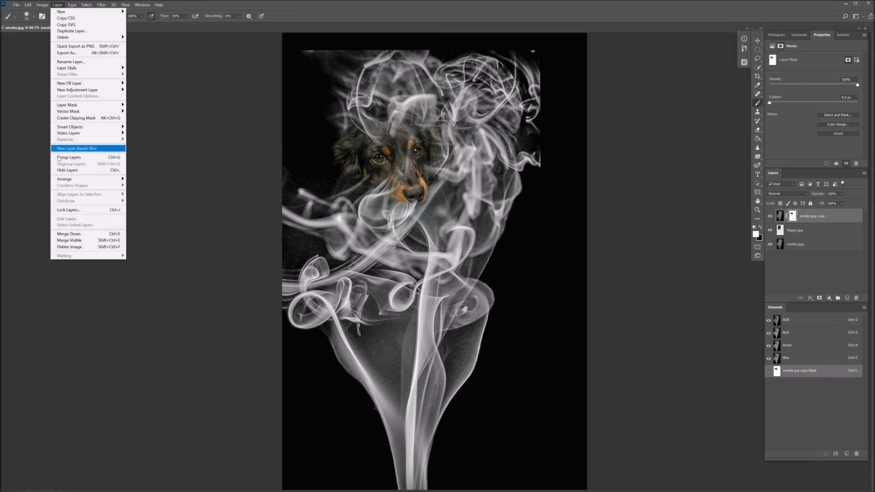
left_click(76, 241)
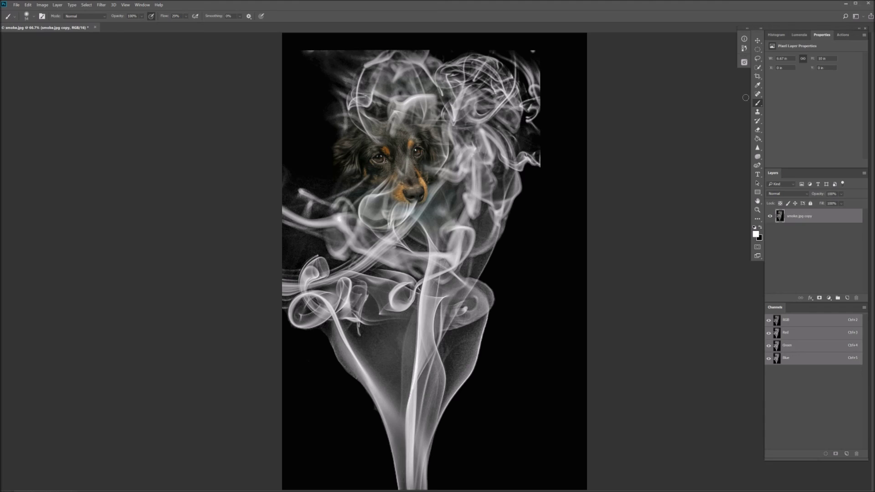
Crop the image at a 2:3 ratio to about 6.29 by 9.42 in, trimming the black margins and repositioning the picture within the frame.
left_click(757, 77)
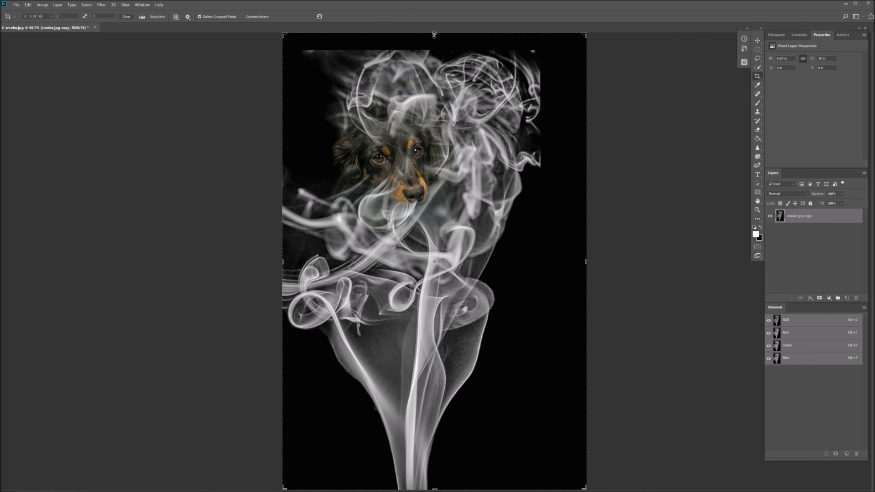
left_click_drag(433, 34, 436, 42)
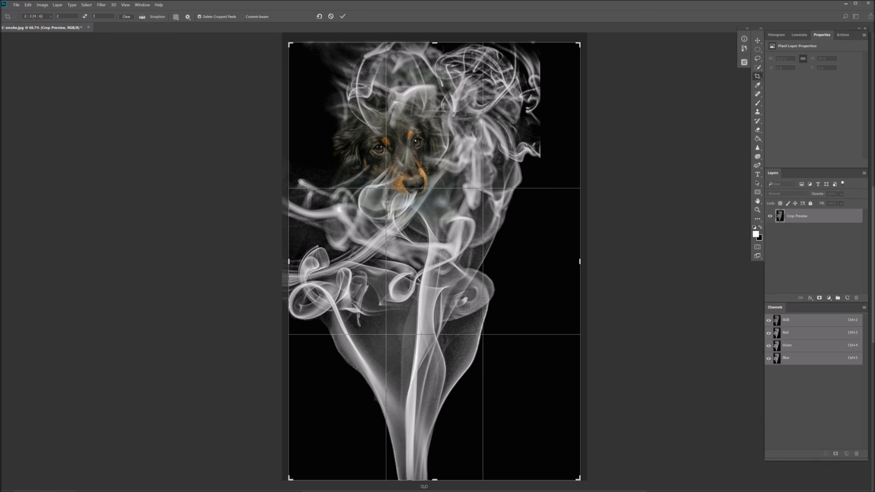
left_click_drag(433, 479, 434, 477)
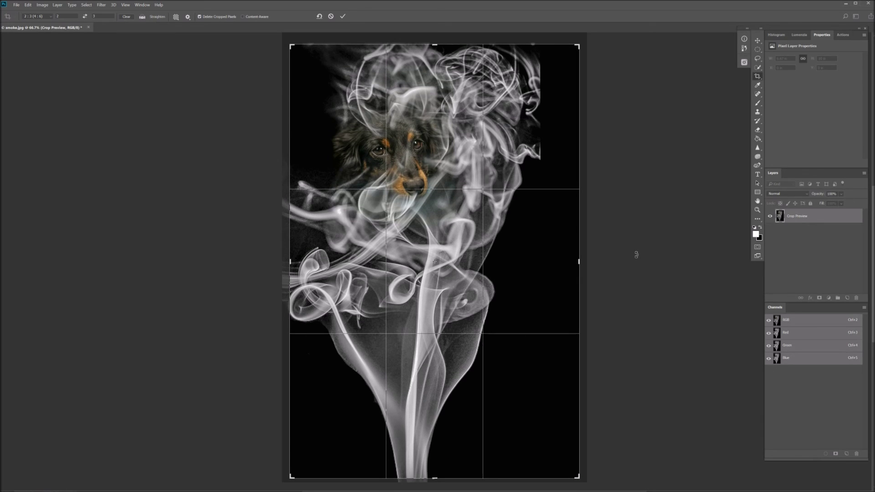
left_click_drag(579, 262, 577, 263)
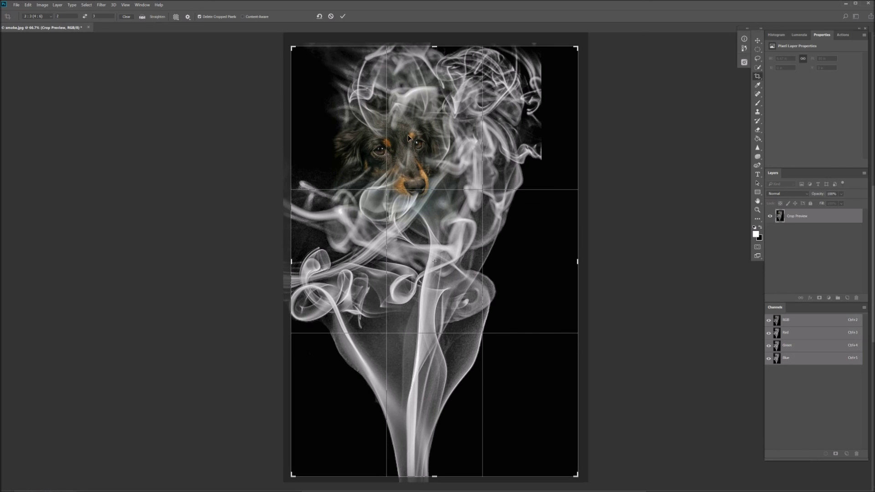
left_click_drag(426, 127, 423, 121)
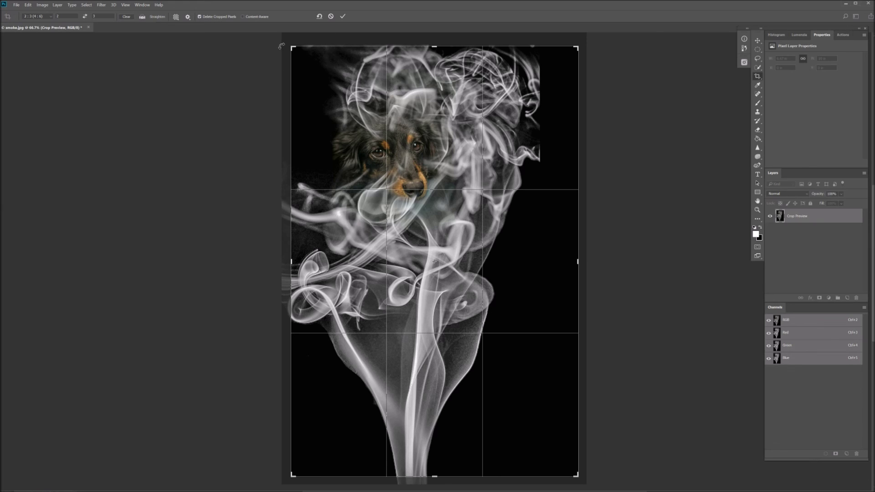
left_click(343, 16)
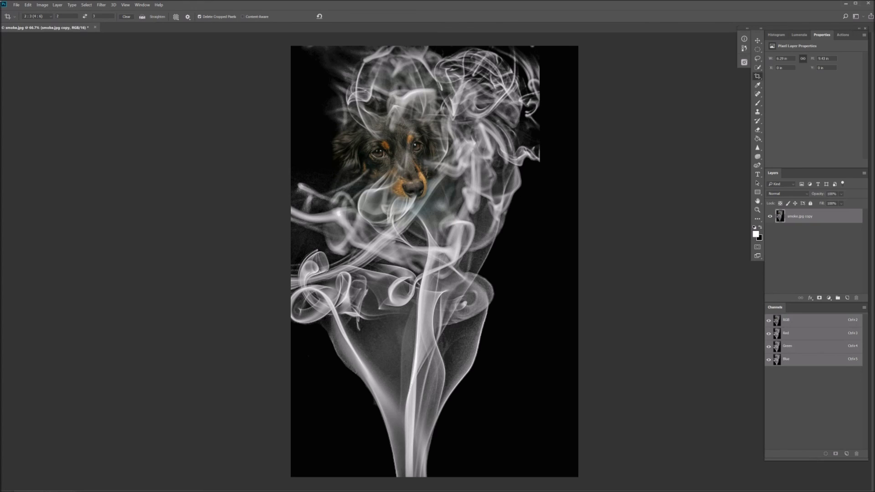
Close the smoke.jpg document and save its changes.
left_click(17, 6)
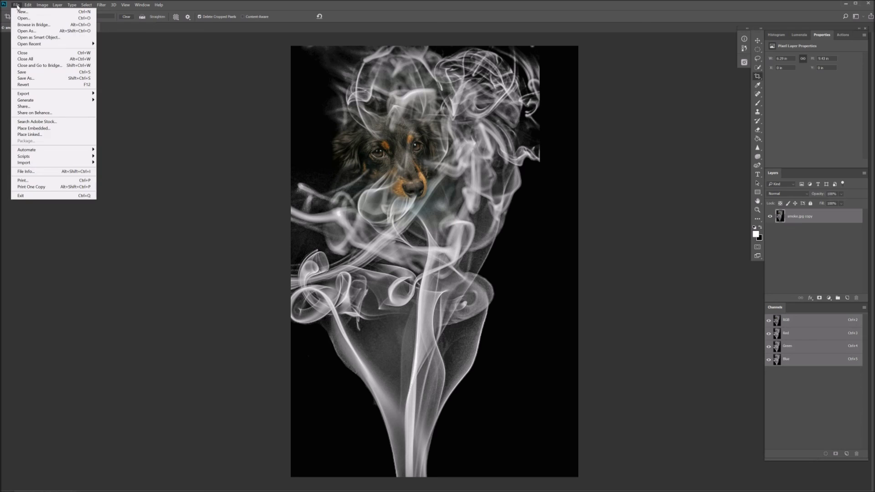
left_click(26, 54)
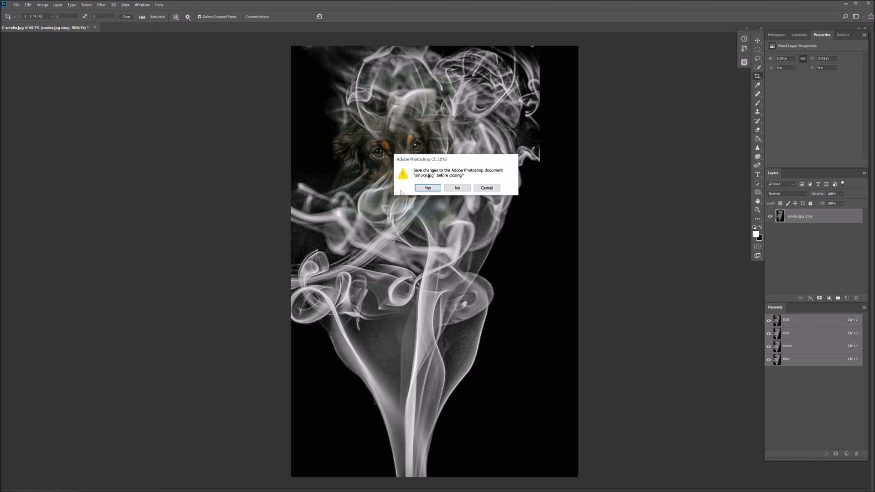
left_click(429, 189)
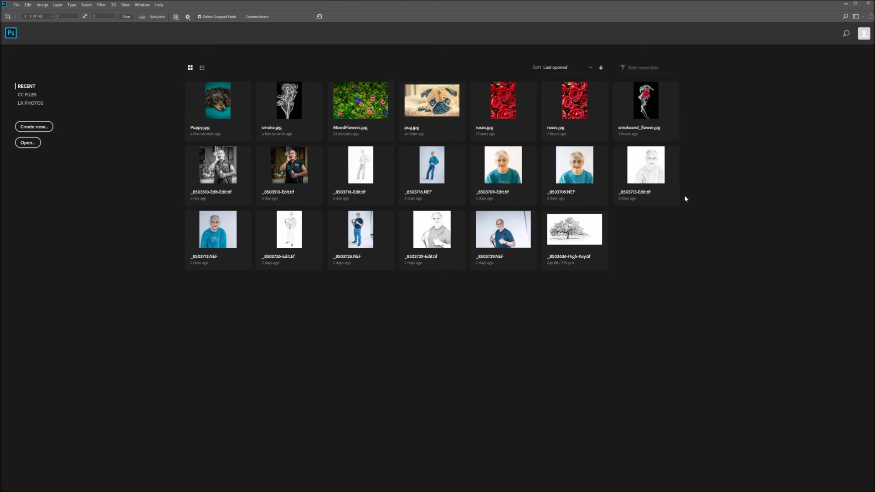
Switch to Lightroom Classic and view Puppy-Edit.tif enlarged in Loupe view.
left_click(845, 3)
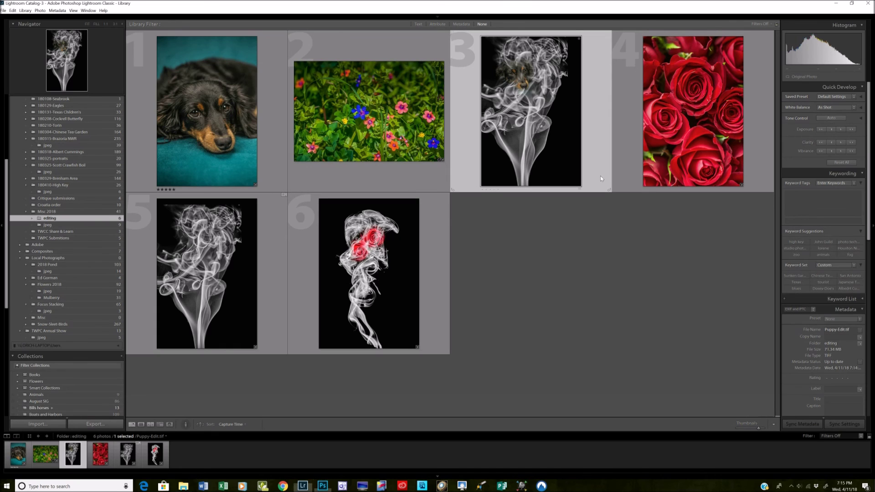
left_click(142, 424)
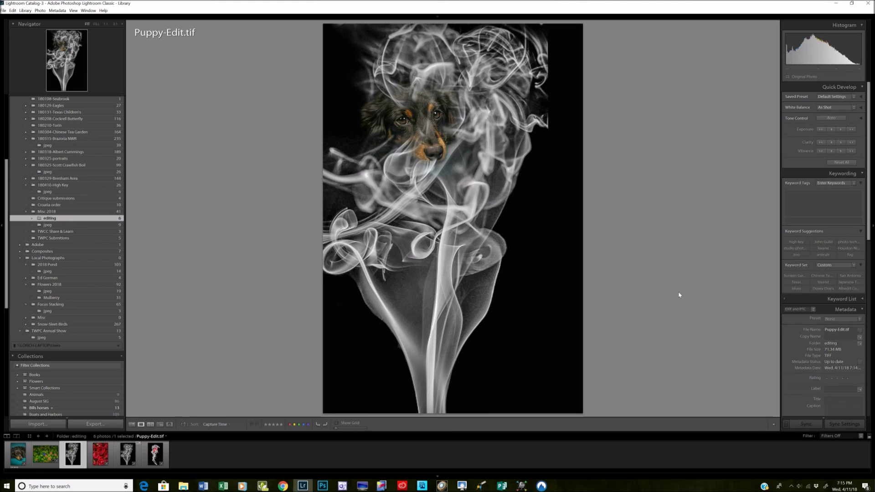